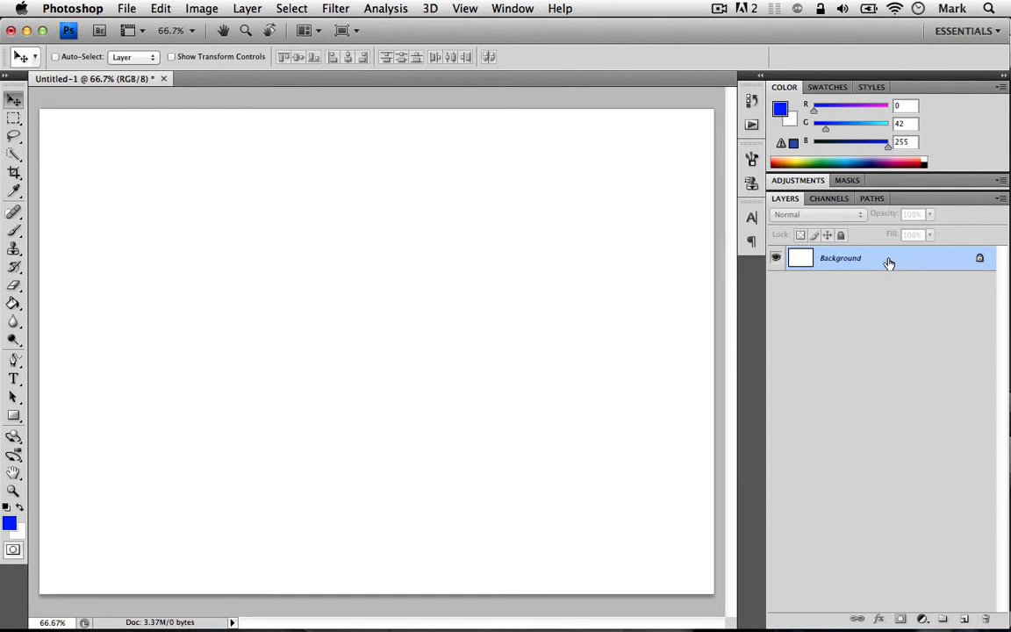
Add six new empty layers above the Background layer.
left_click(966, 620)
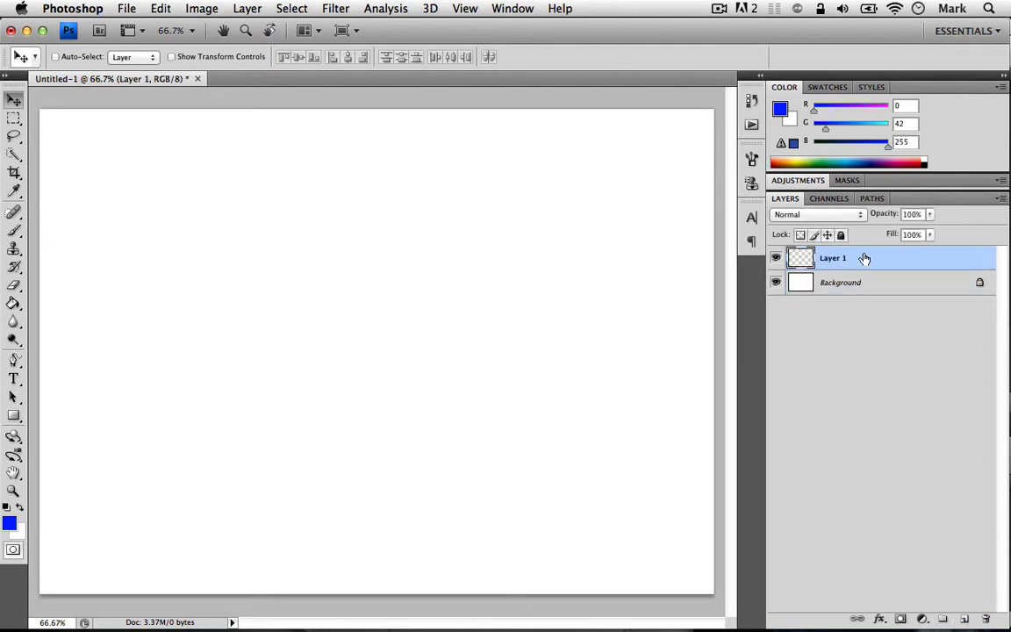
left_click(965, 619)
left_click(964, 620)
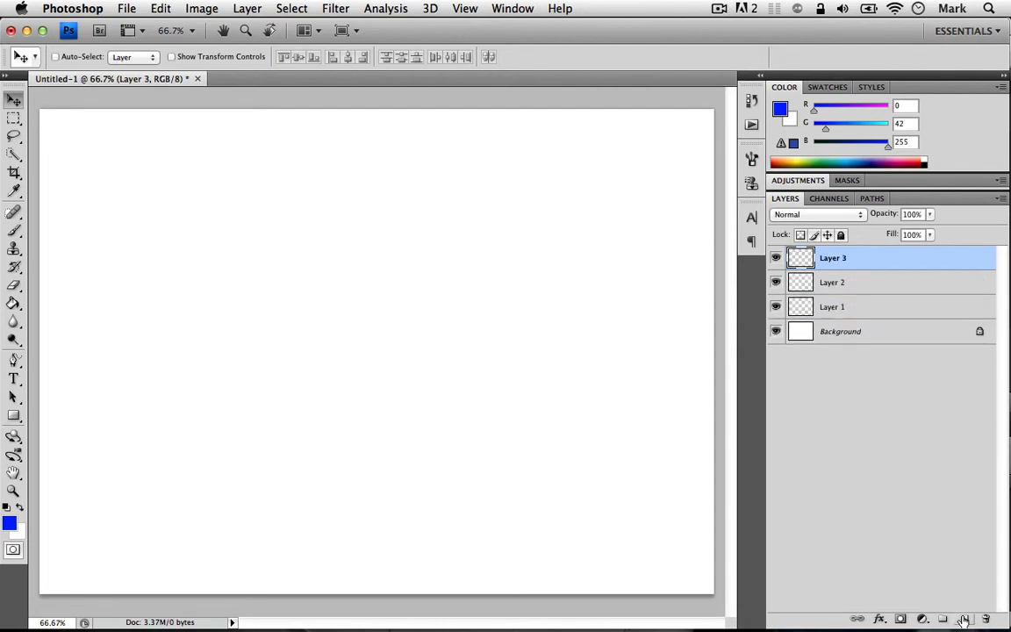
left_click(964, 620)
left_click(965, 619)
left_click(964, 619)
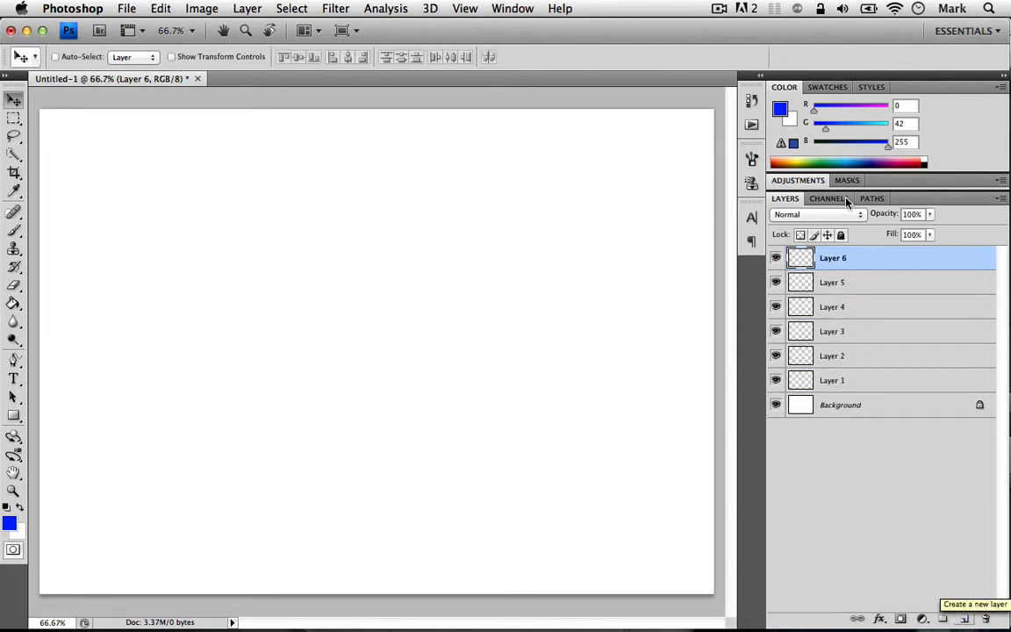
Draw a filled blue square on Layer 1 in the left part of the canvas with the Rectangle tool.
left_click(901, 384)
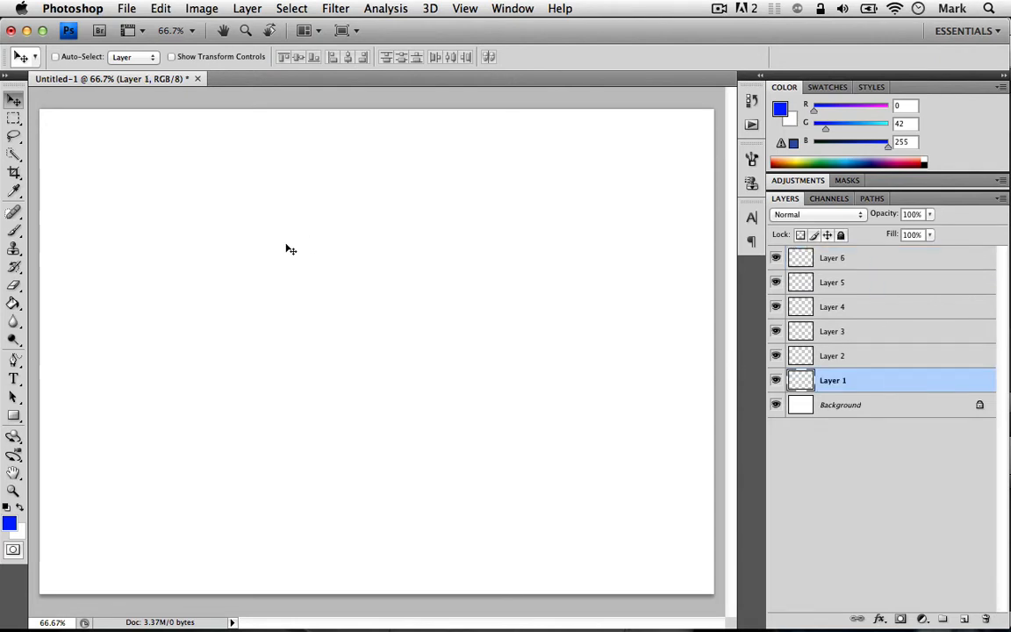
left_click(14, 417)
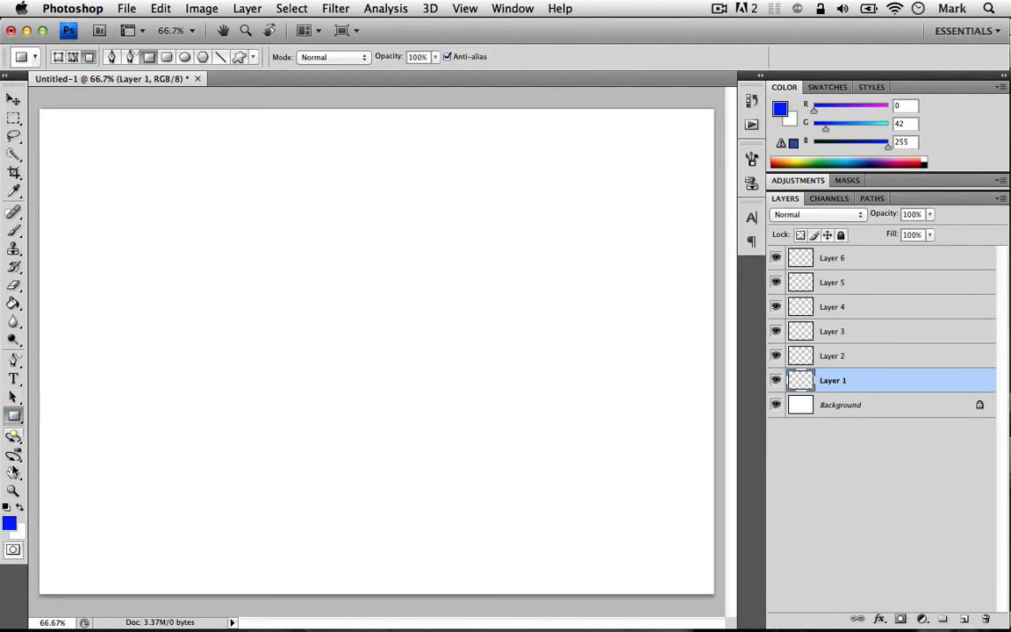
left_click_drag(75, 274, 250, 450)
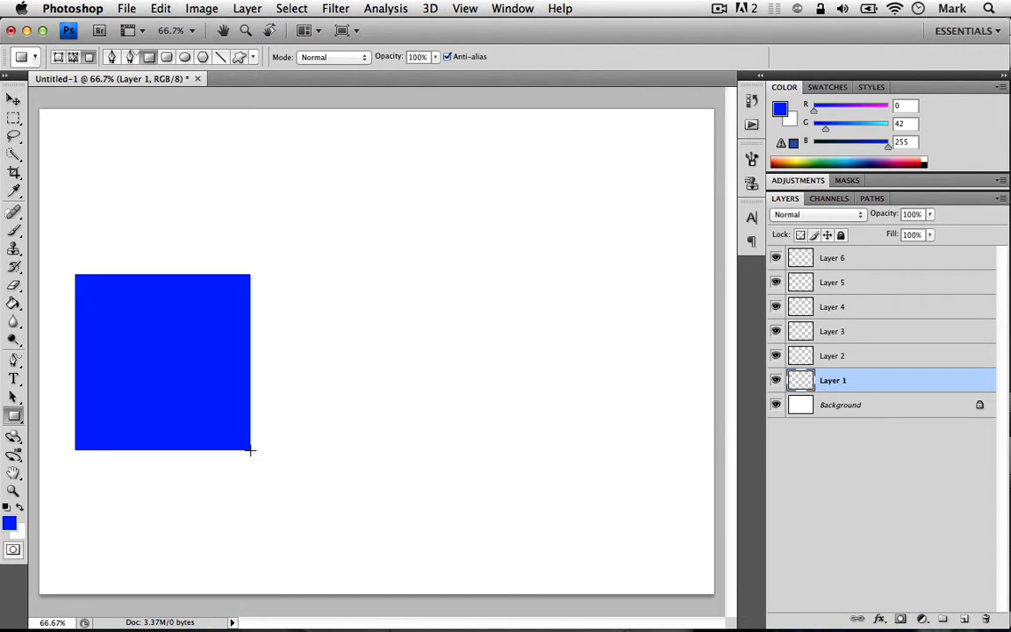
Set the foreground colour to red (ff0000) and draw a rectangle on Layer 2 just right of the blue square.
left_click(882, 357)
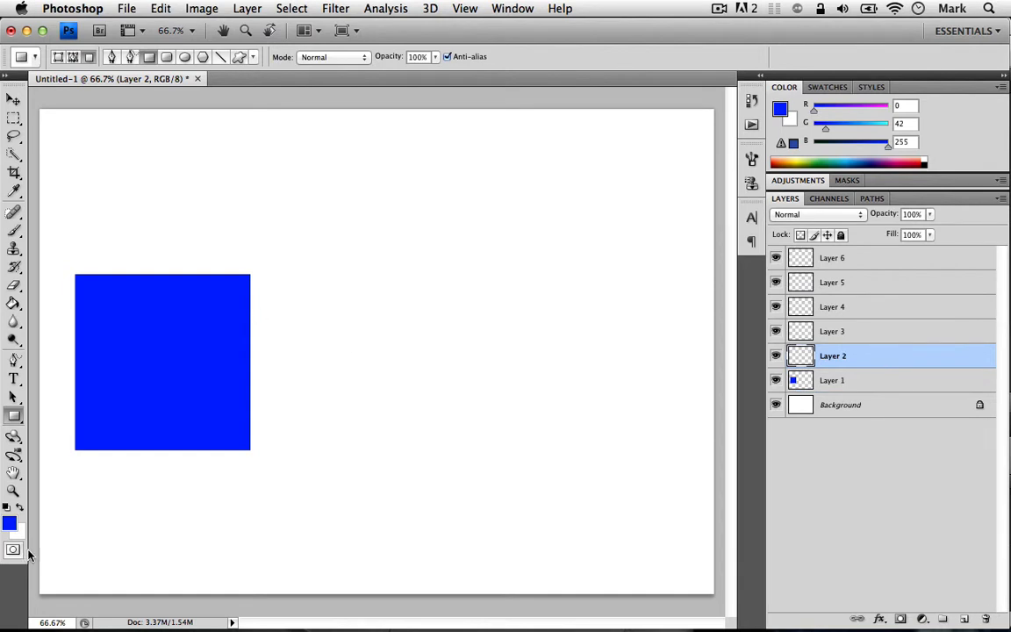
left_click(9, 523)
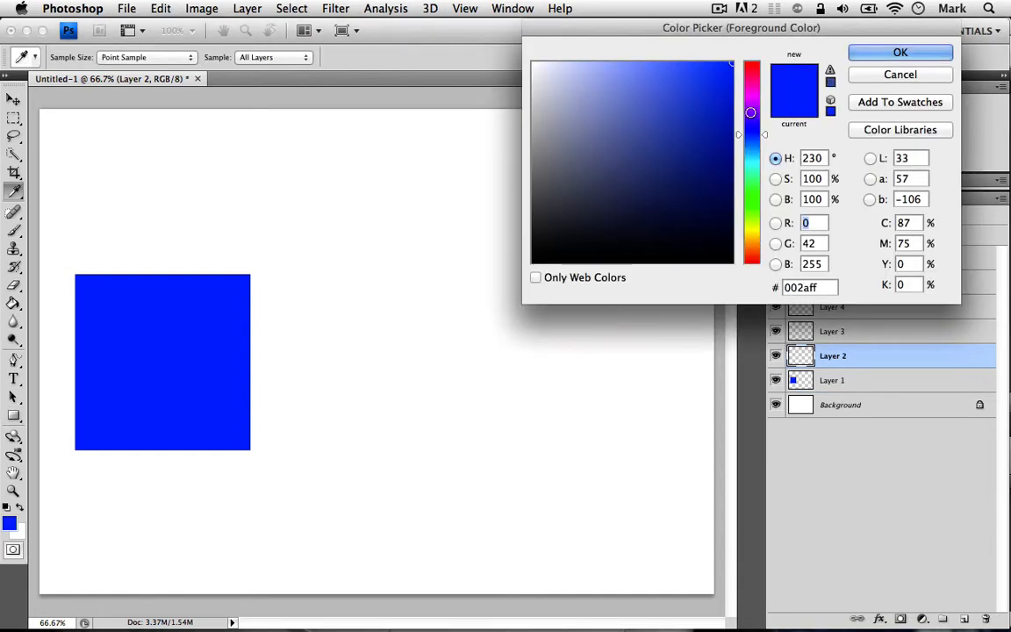
left_click_drag(750, 134, 750, 63)
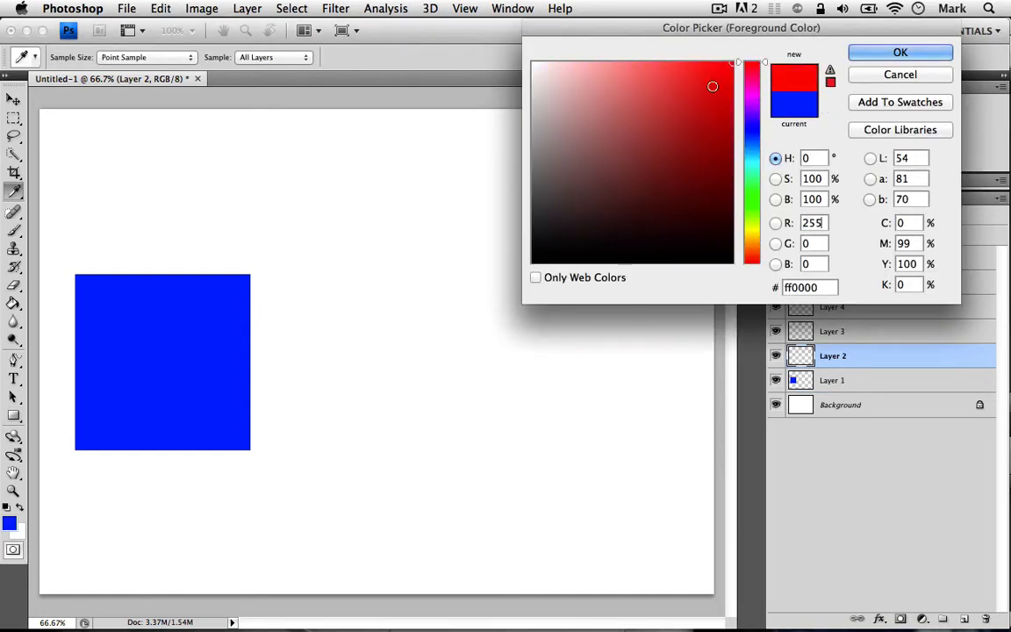
left_click(869, 55)
key("u")
left_click_drag(278, 274, 439, 450)
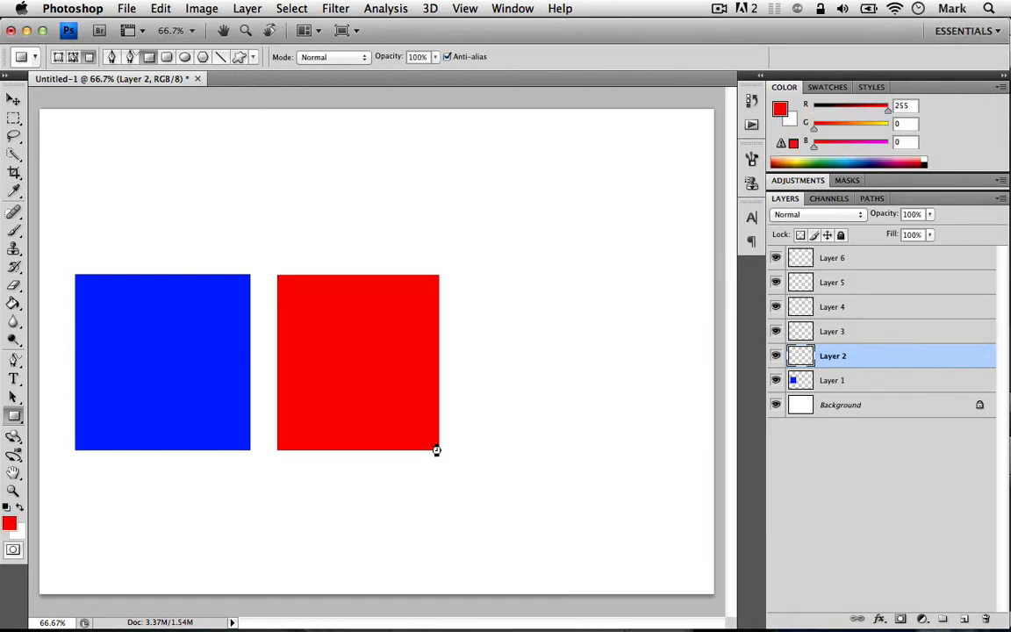
Move the blue square on Layer 1 so it sits partly behind the red rectangle's lower-right corner.
left_click(883, 379)
left_click(882, 356)
left_click(865, 382)
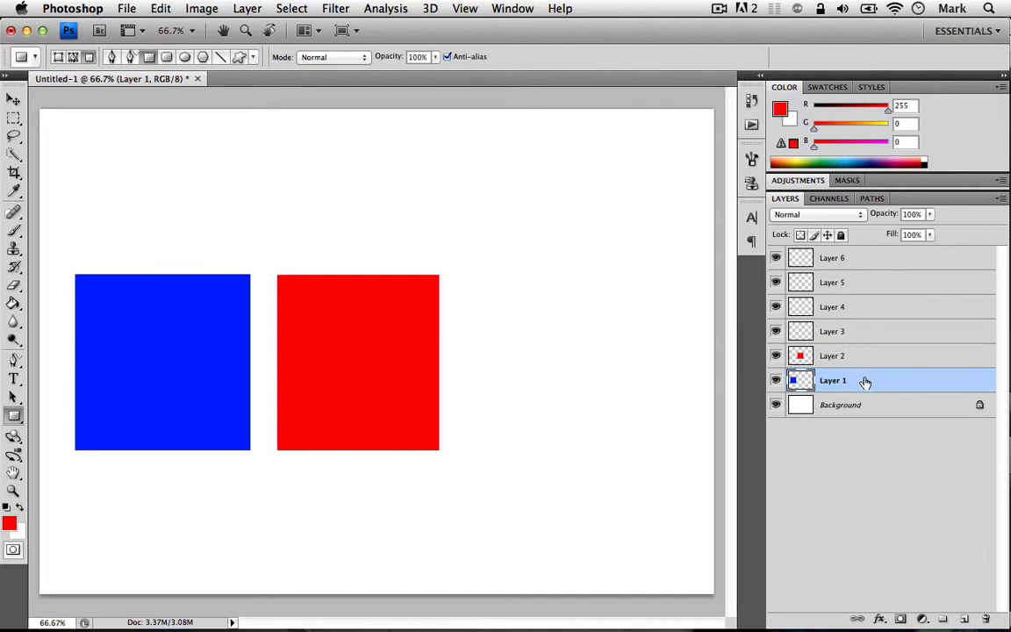
left_click(13, 99)
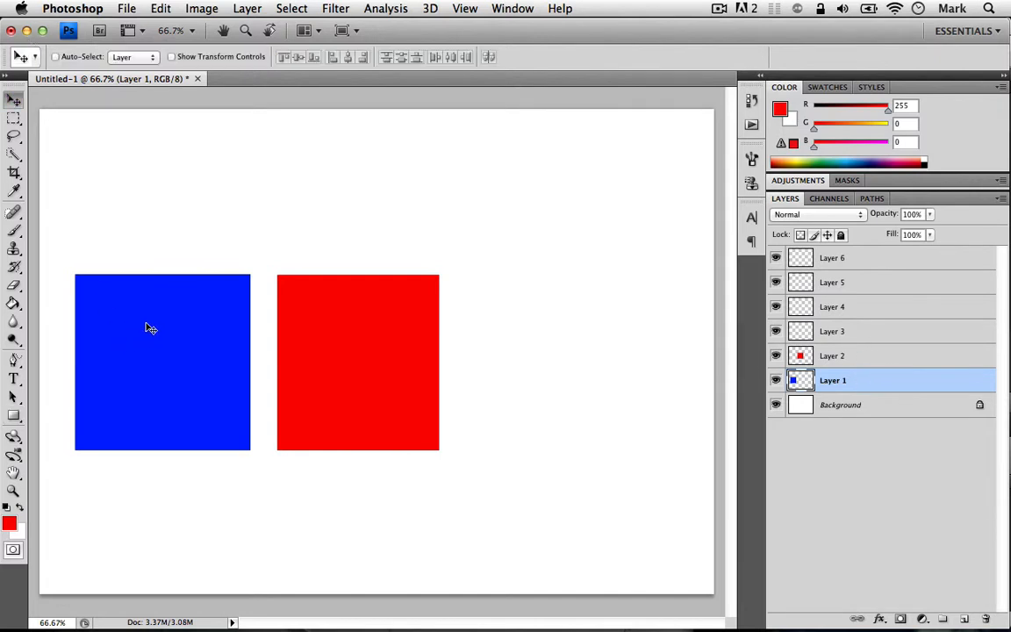
left_click_drag(134, 288, 521, 405)
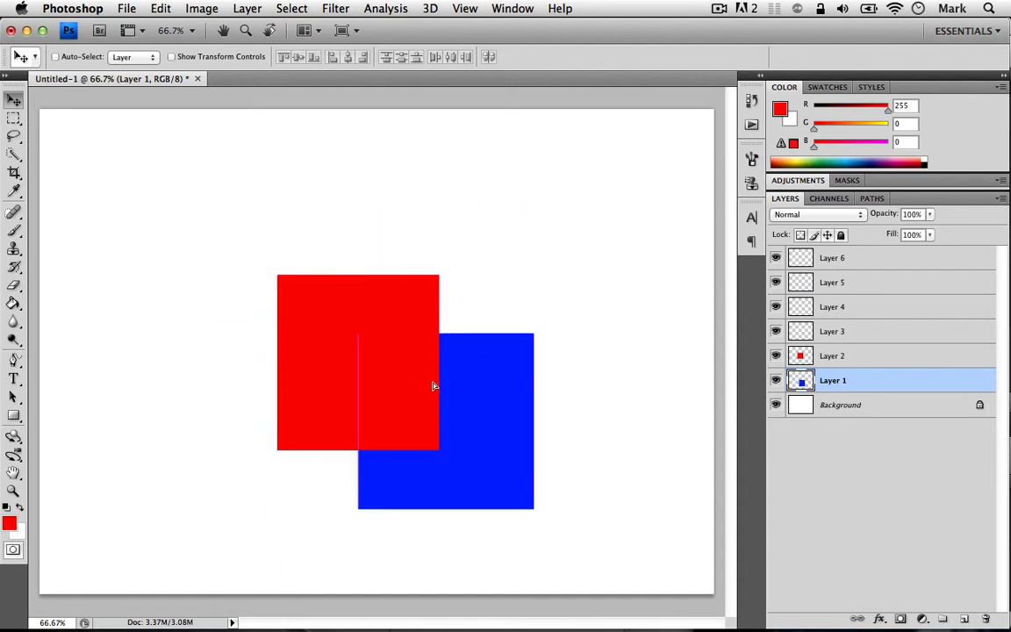
Reorder Layer 2 beneath Layer 1 and move the red rectangle up and left, clear of the blue square.
left_click(877, 358)
left_click(828, 380)
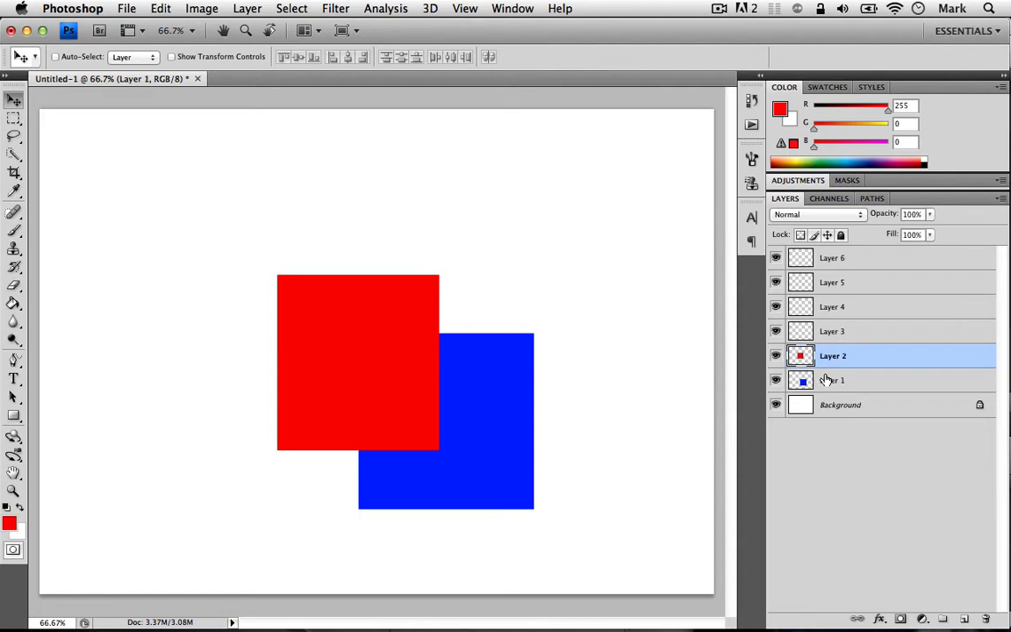
left_click(864, 356)
left_click_drag(888, 358, 883, 388)
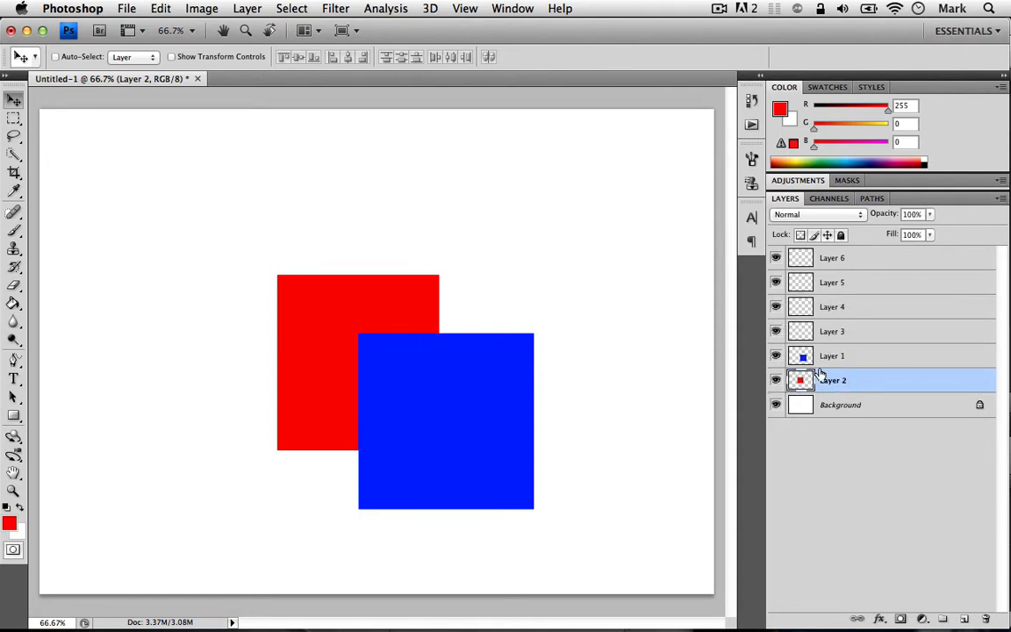
left_click_drag(376, 306, 257, 257)
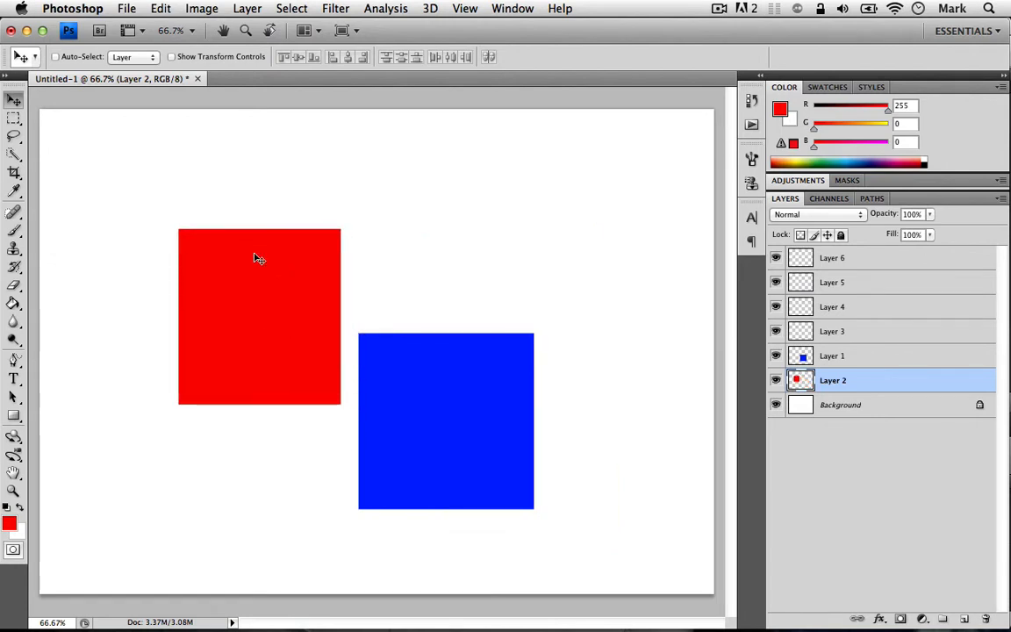
left_click(893, 360)
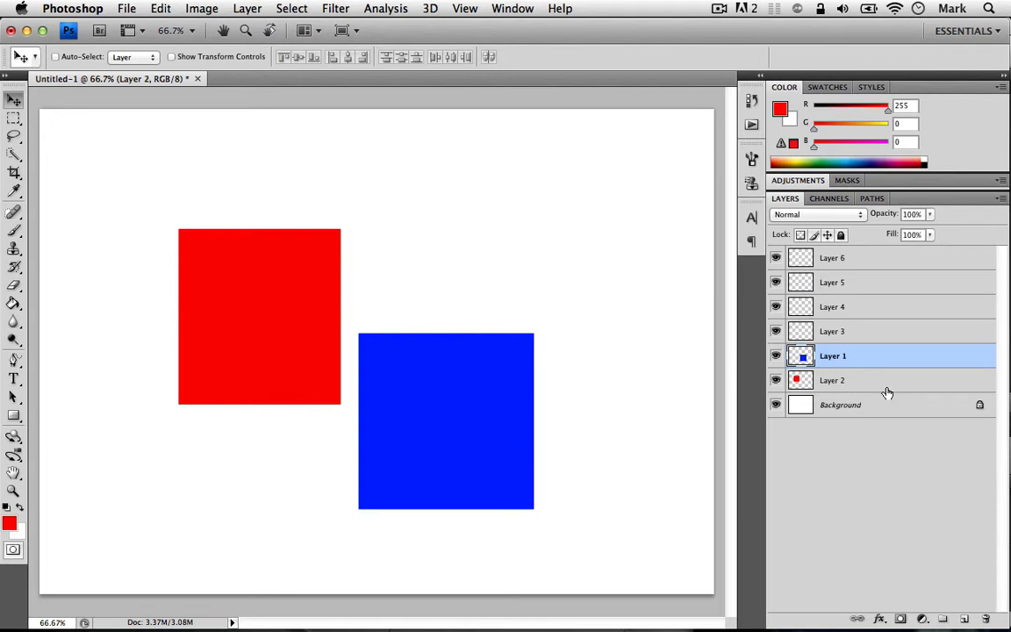
left_click(888, 389)
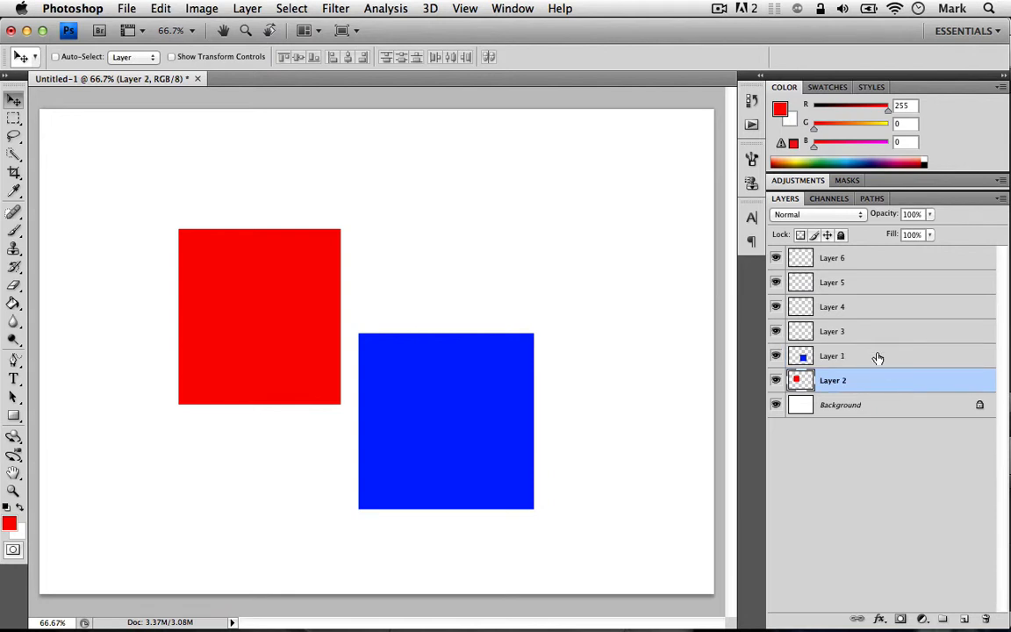
left_click(877, 357)
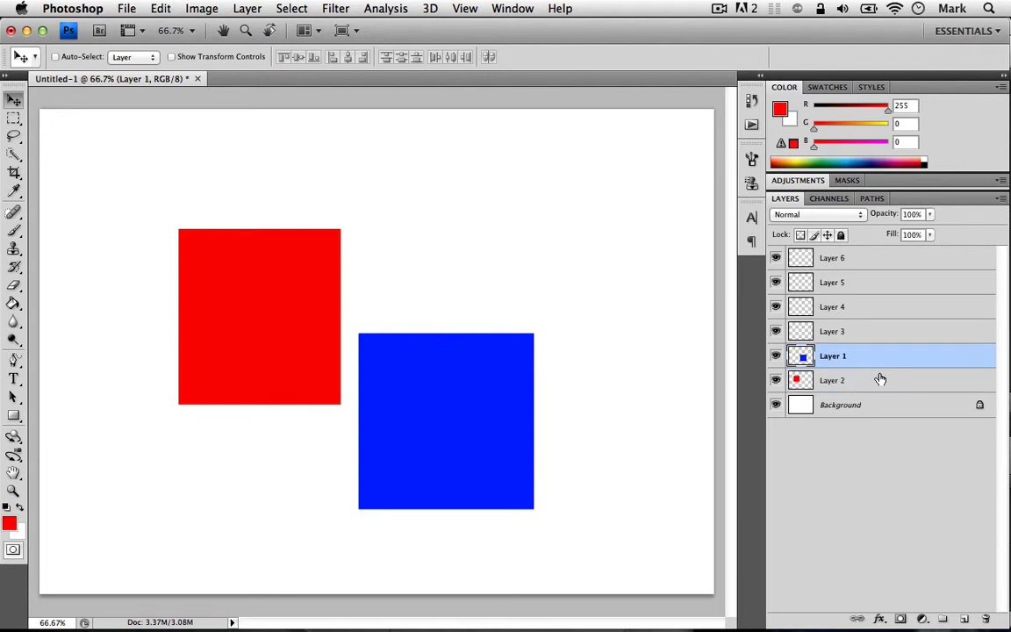
left_click(897, 408)
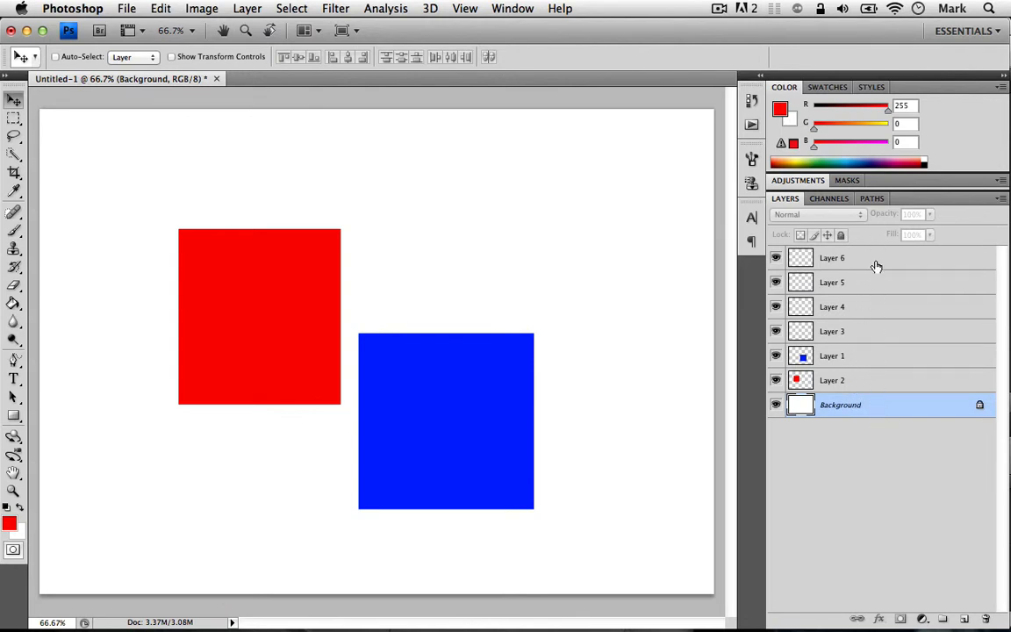
Select Layer 2 and Layer 1 together, extend the range from Layer 2 to Layer 6, and clear the selection.
left_click(881, 382)
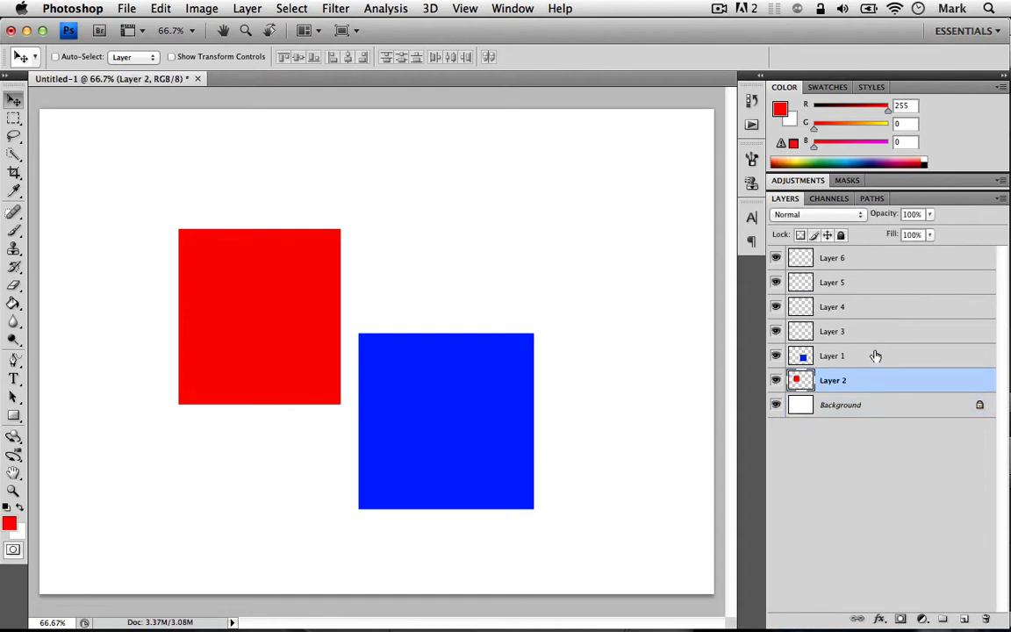
left_click(874, 356, "shift")
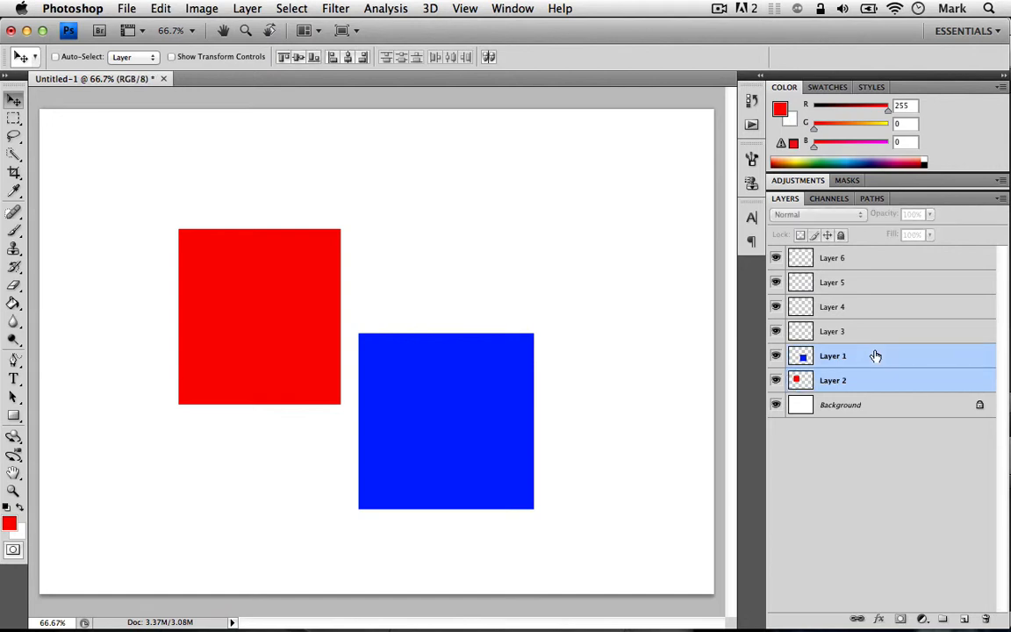
left_click(868, 382)
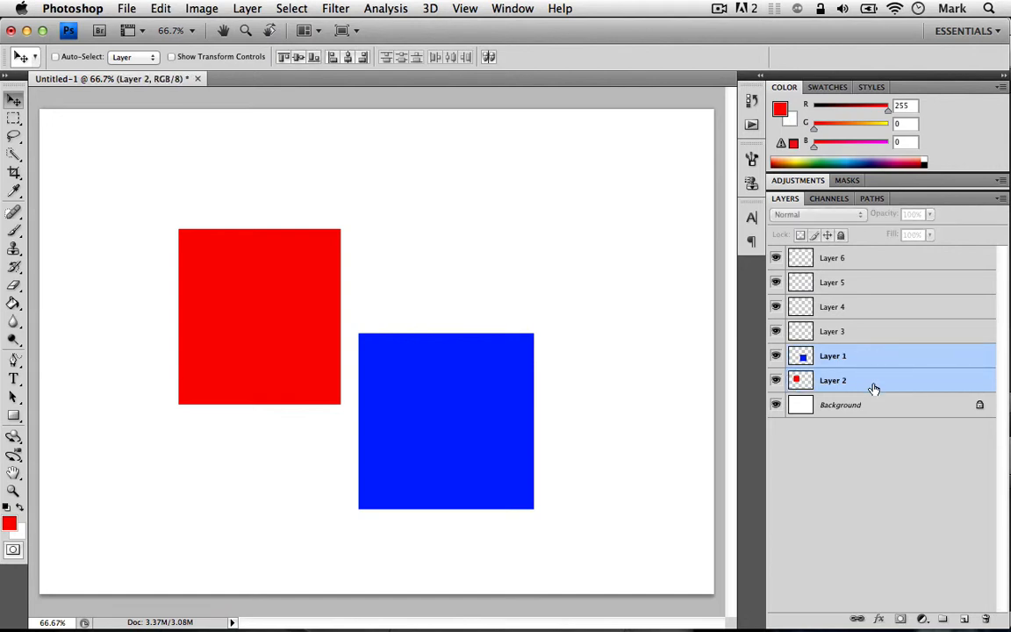
left_click(886, 257, "shift")
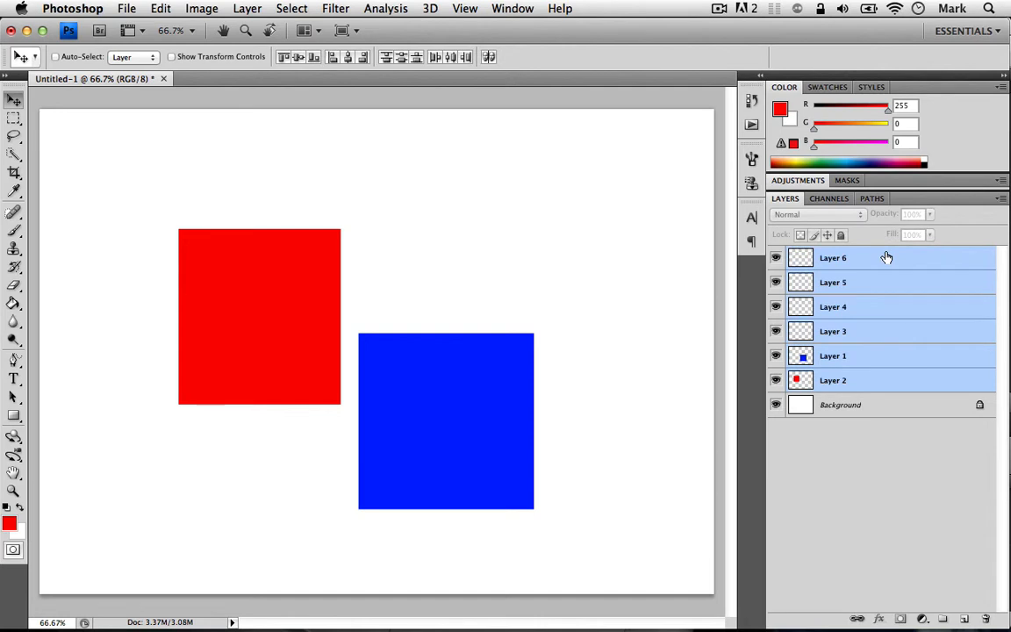
left_click(884, 433)
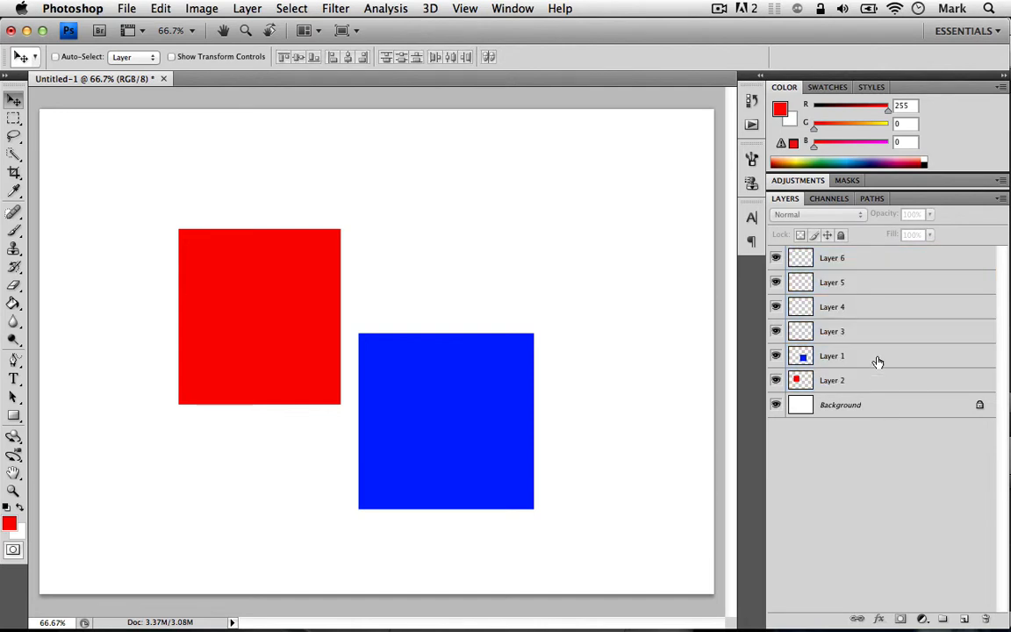
Select Layer 1 and Layer 2 together and move both squares slightly up and left on the canvas.
left_click(877, 357)
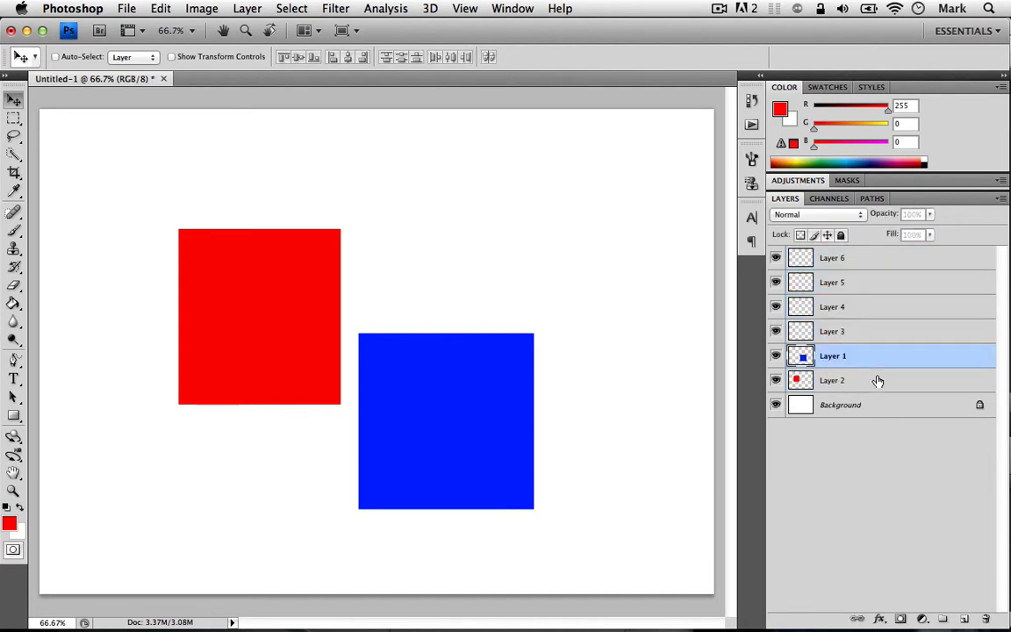
left_click(877, 381, "shift")
left_click_drag(248, 271, 186, 347)
left_click_drag(293, 198, 240, 241)
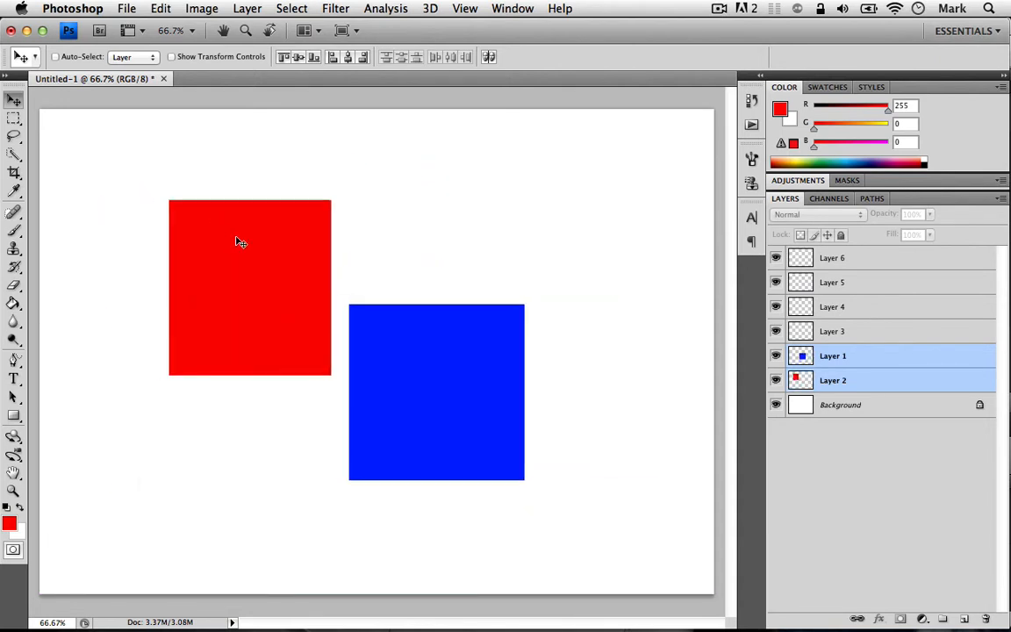
Link Layer 1 and Layer 2, and move both squares slightly right with only Layer 2 selected.
right_click(889, 364)
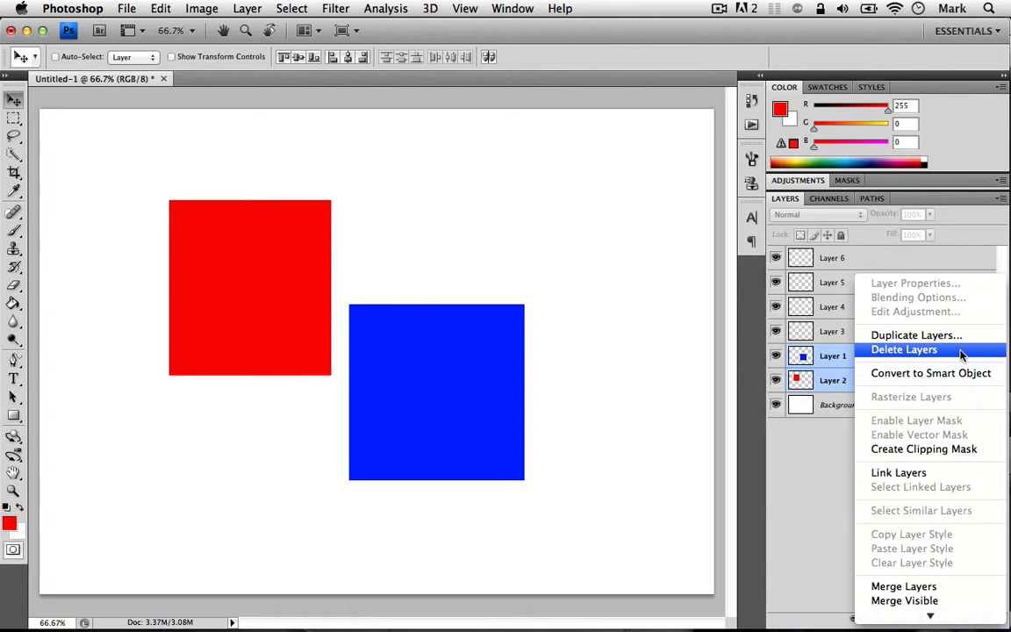
left_click(944, 475)
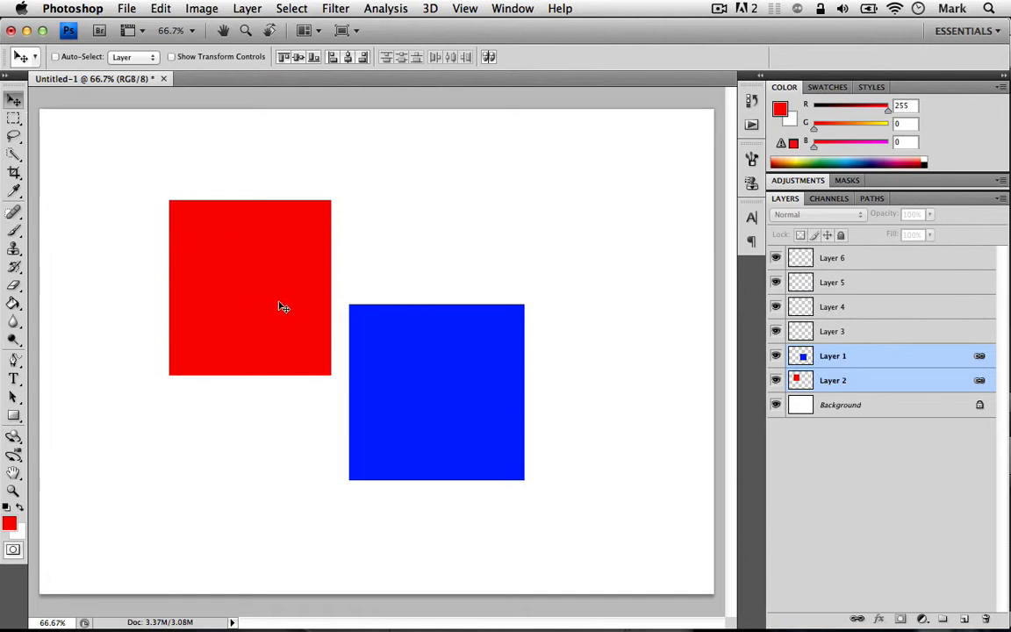
left_click(864, 307)
left_click(888, 379)
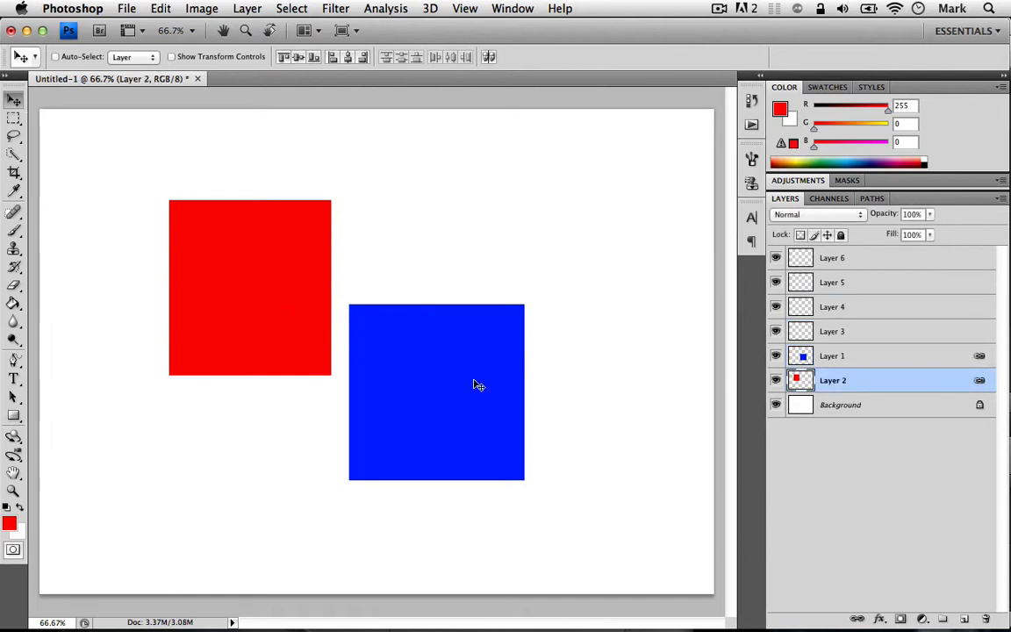
left_click_drag(477, 385, 497, 380)
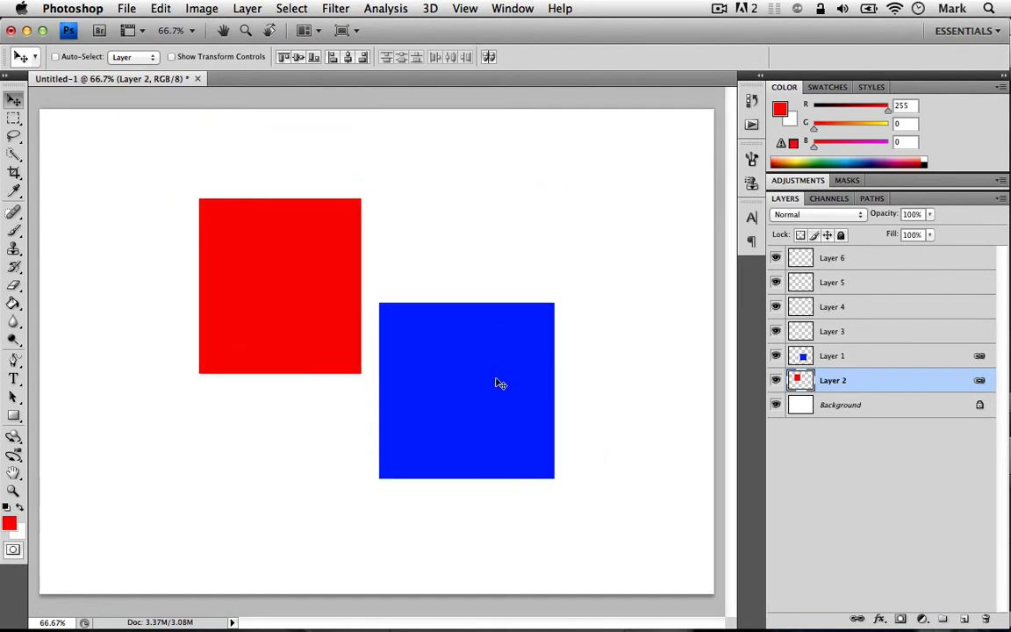
Select both linked layers, Layer 1 and Layer 2, and unlink them.
left_click(897, 357, "shift")
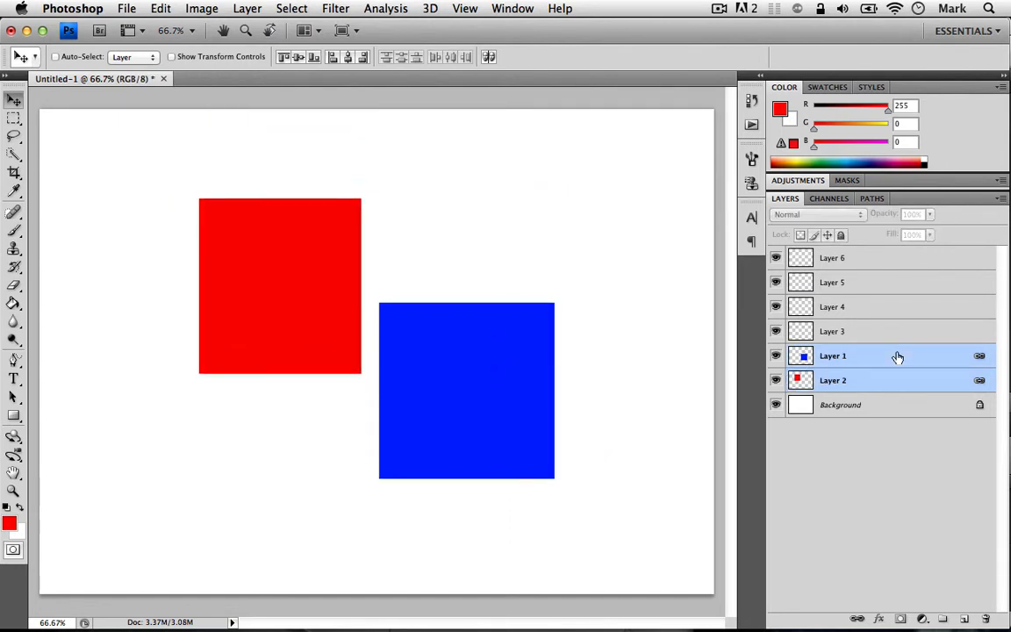
right_click(897, 356)
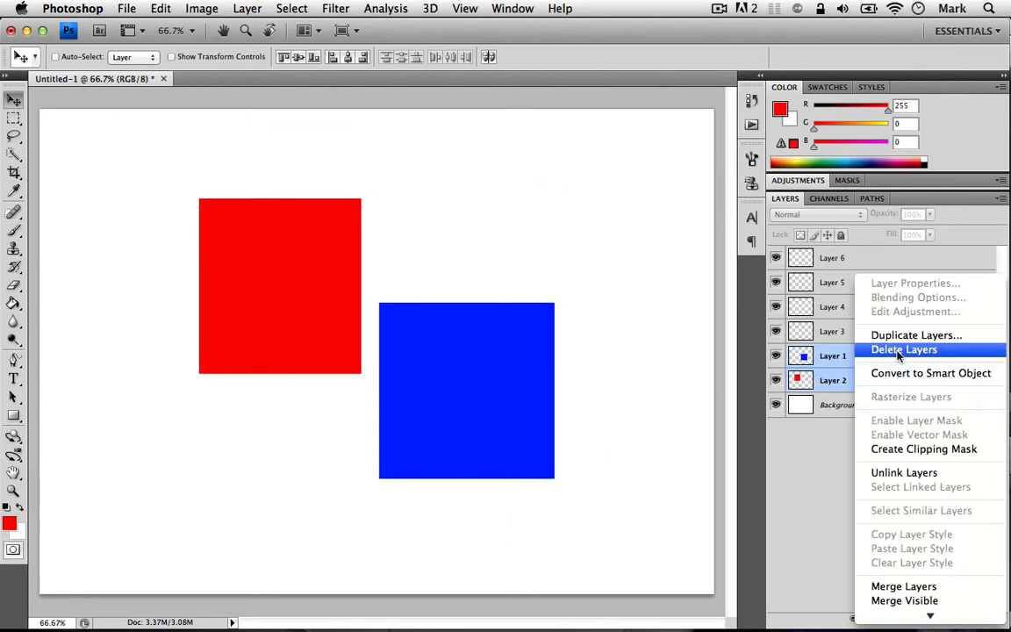
left_click(899, 474)
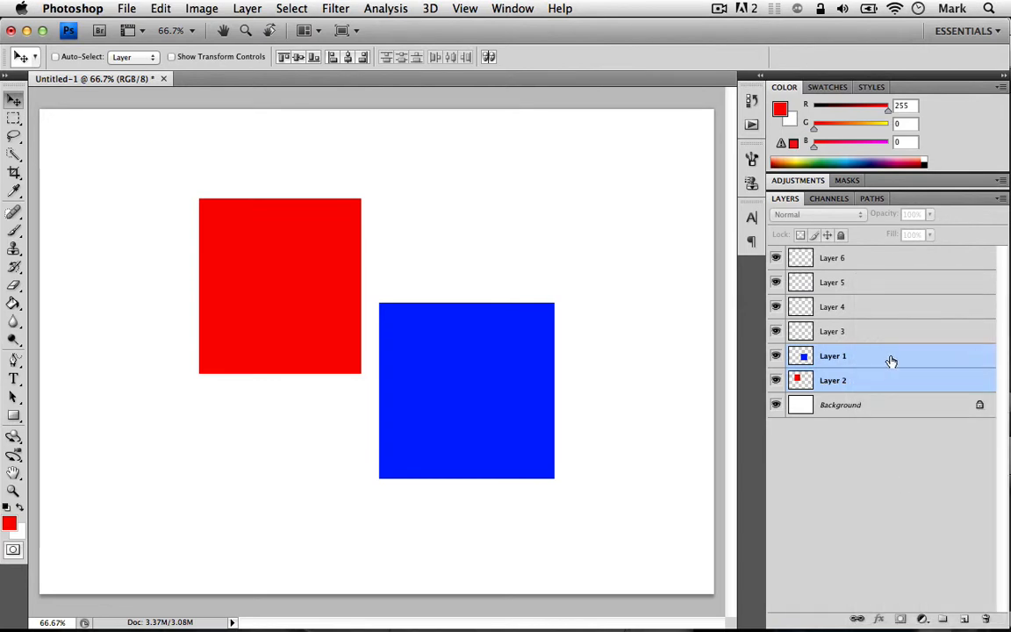
Merge the selected Layer 1 and Layer 2 into a single layer.
right_click(858, 357)
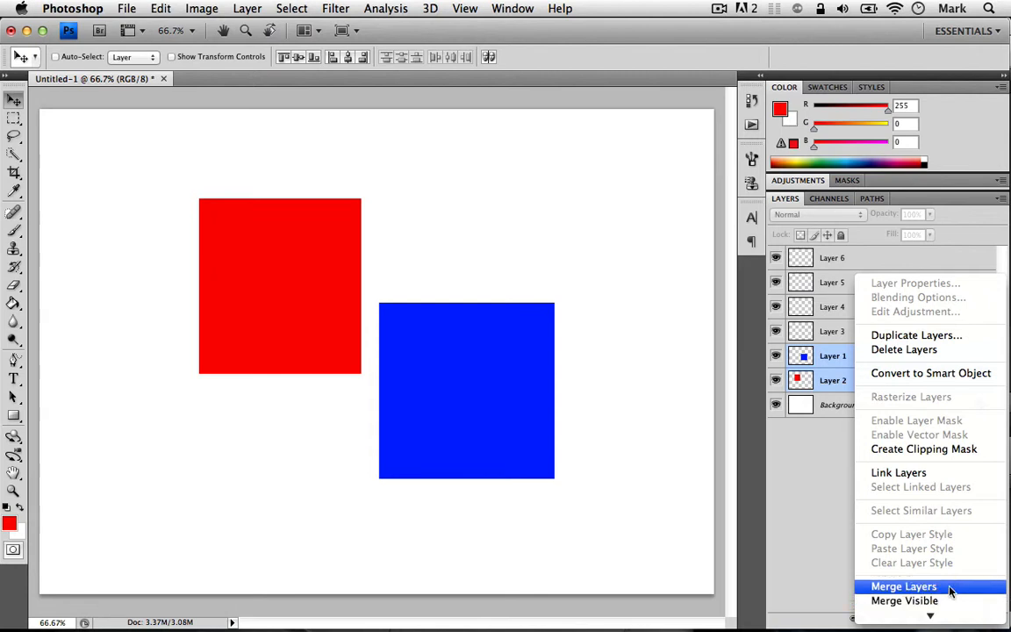
left_click(802, 446)
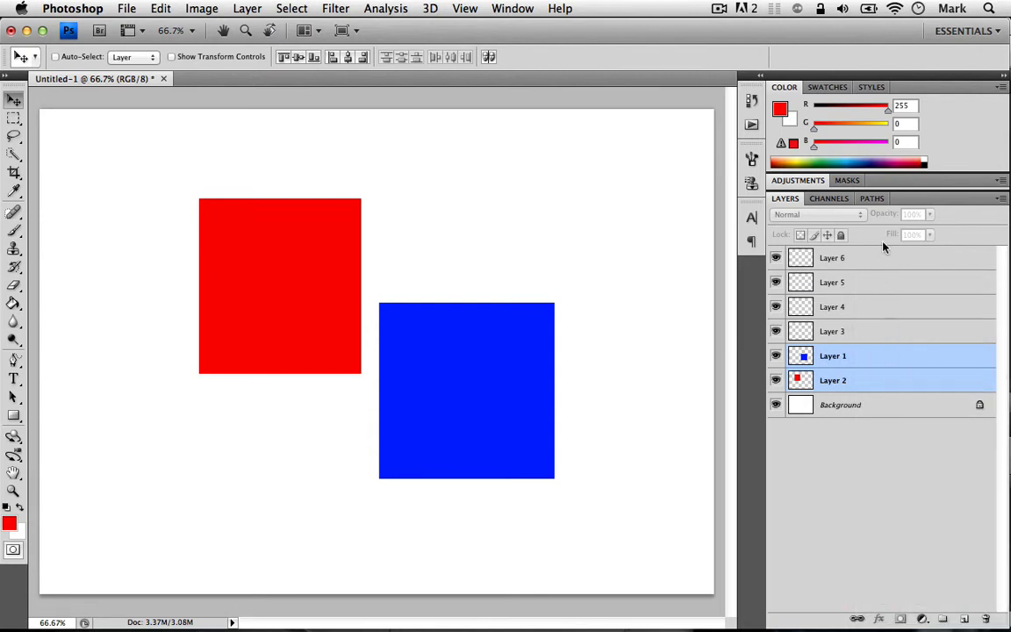
right_click(890, 358)
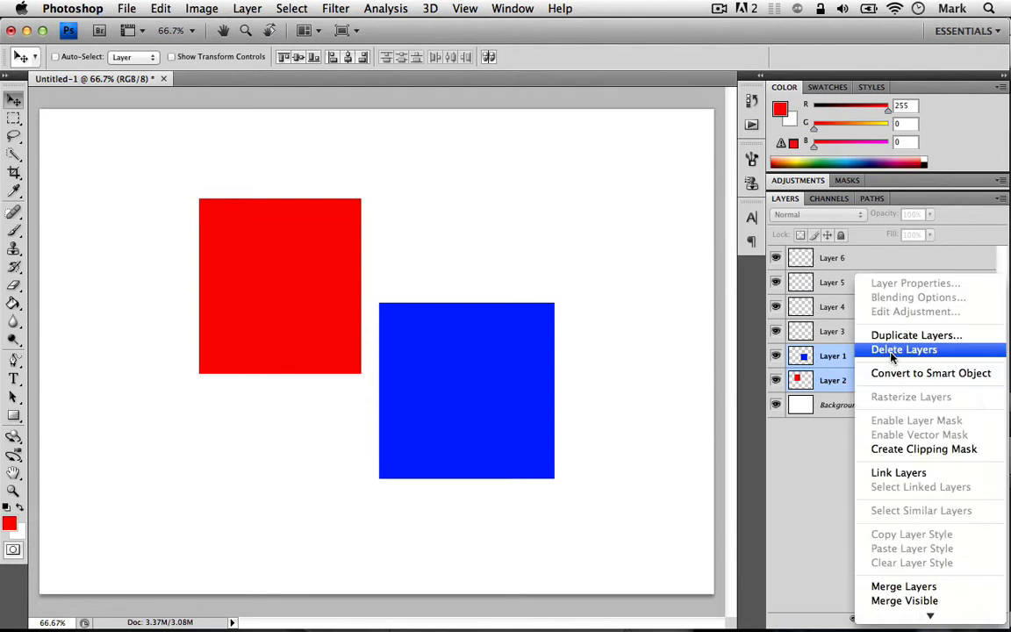
left_click(947, 588)
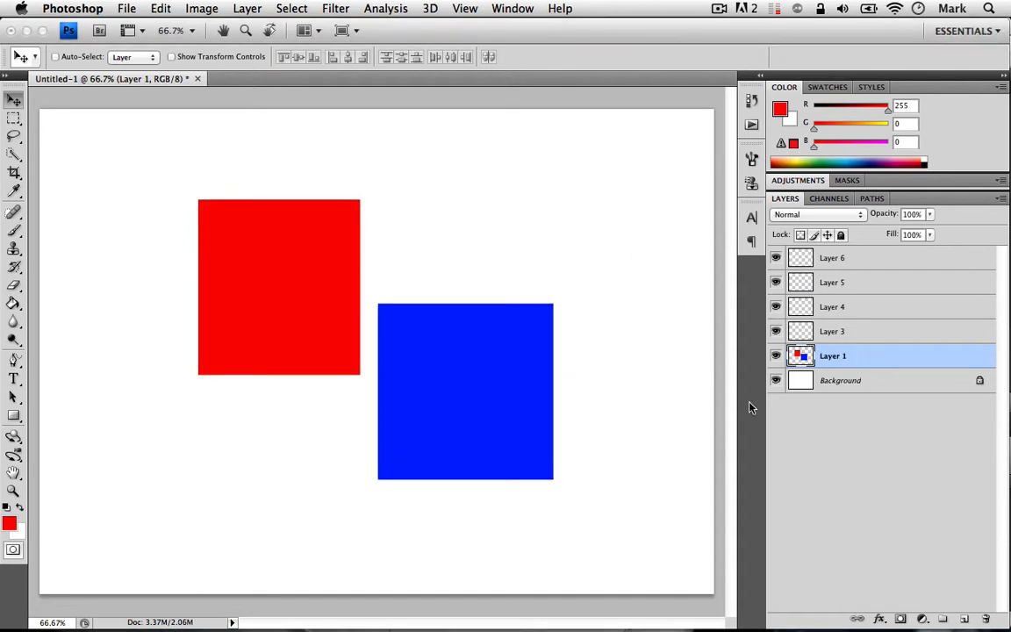
Rename the merged layer containing both squares to "Squares" and deselect it.
left_click(830, 358)
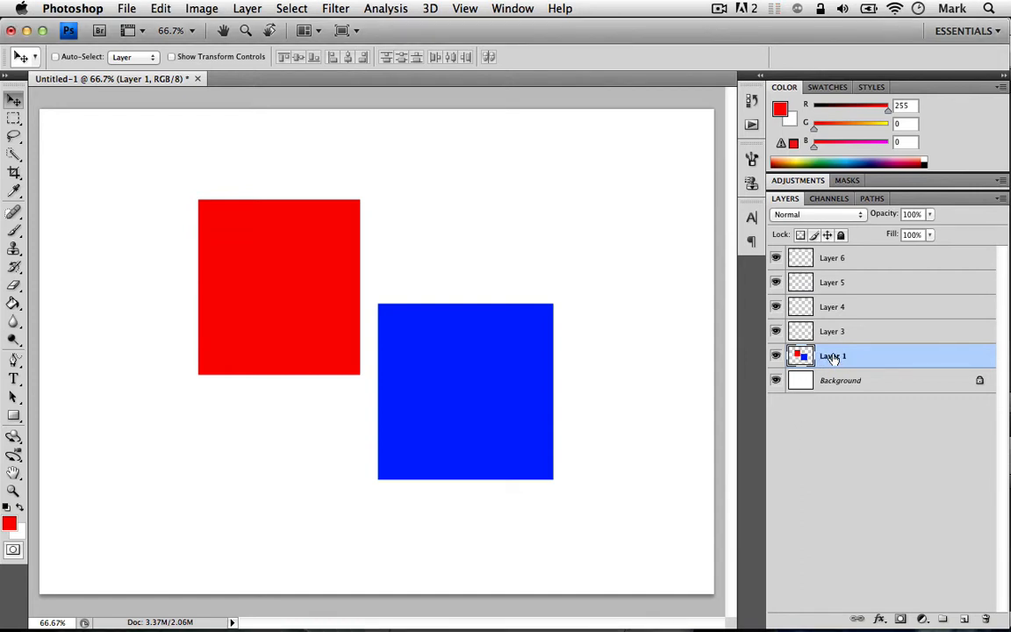
double_click(833, 358)
type("Squares")
key("Return")
left_click(847, 433)
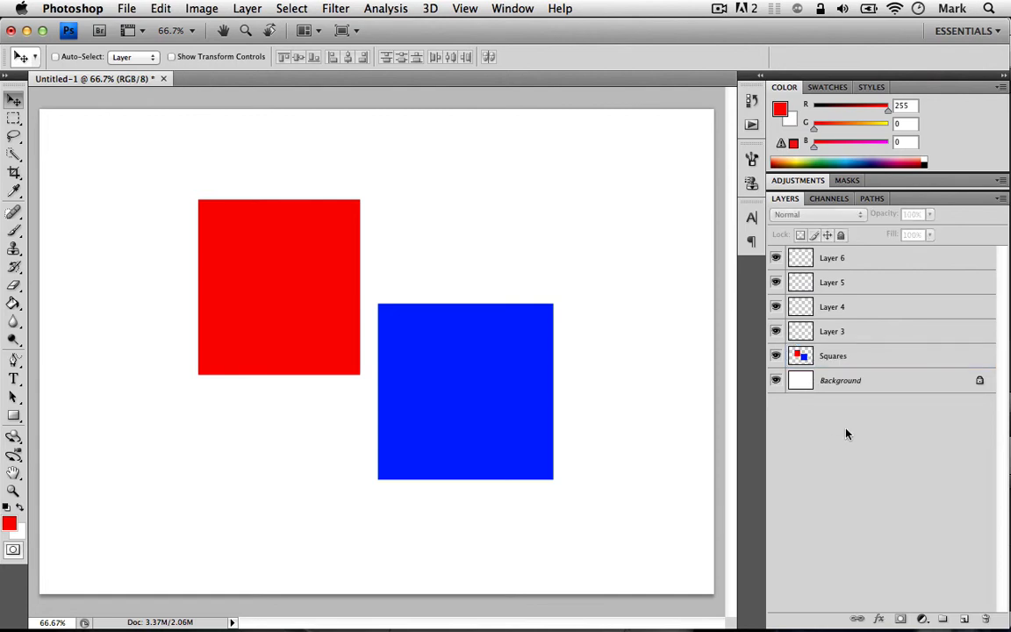